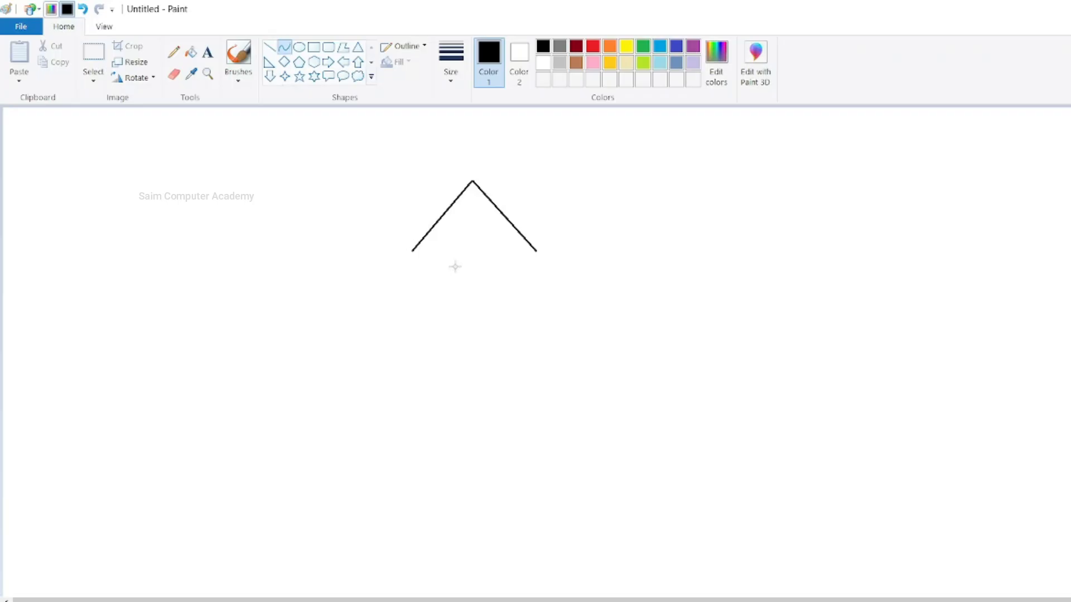
- Close the tree's top tier with a downward-curved base and draw a wider second tier below with slanted sides and a curved base
{"action": "mouse_move", "coordinate": [443, 257]}
{"action": "left_mouse_down"}
{"action": "mouse_move", "coordinate": [424, 279]}
{"action": "mouse_move", "coordinate": [497, 286]}
{"action": "left_mouse_up"}
{"action": "left_click", "coordinate": [357, 299]}
{"action": "left_click", "coordinate": [269, 46]}
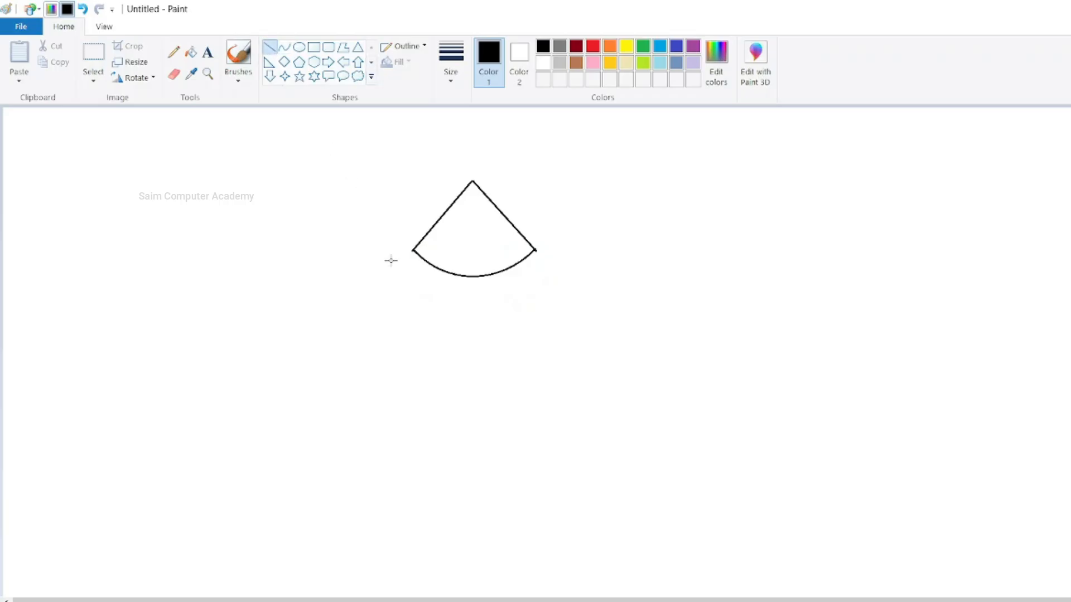
{"action": "left_click_drag", "start_coordinate": [422, 259], "coordinate": [370, 324]}
{"action": "left_click_drag", "start_coordinate": [525, 260], "coordinate": [573, 329]}
{"action": "left_click", "coordinate": [487, 372]}
{"action": "left_click", "coordinate": [283, 47]}
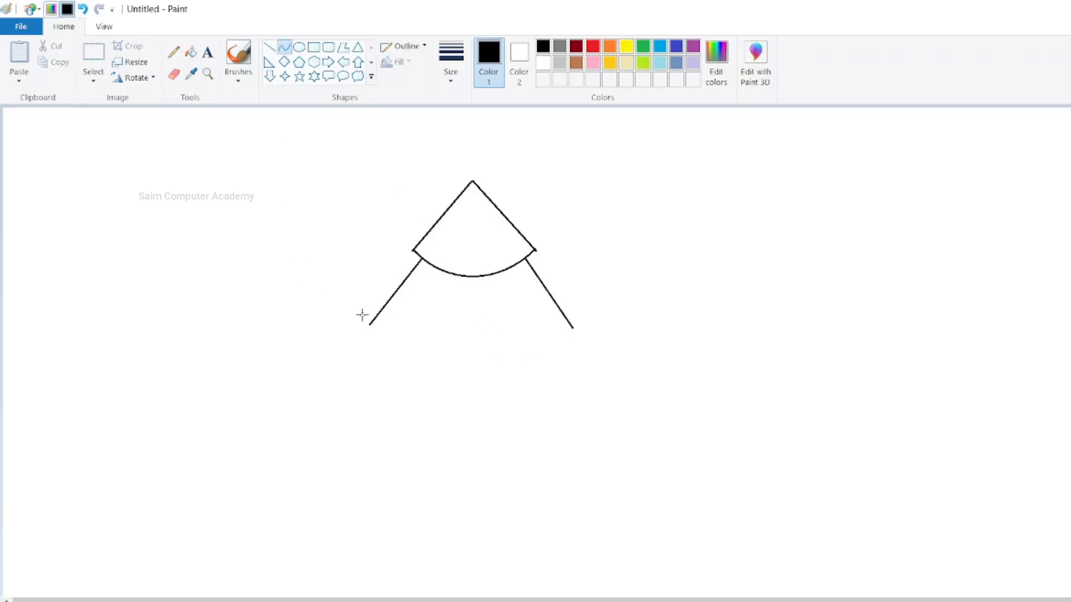
{"action": "left_click_drag", "start_coordinate": [370, 323], "coordinate": [485, 376]}
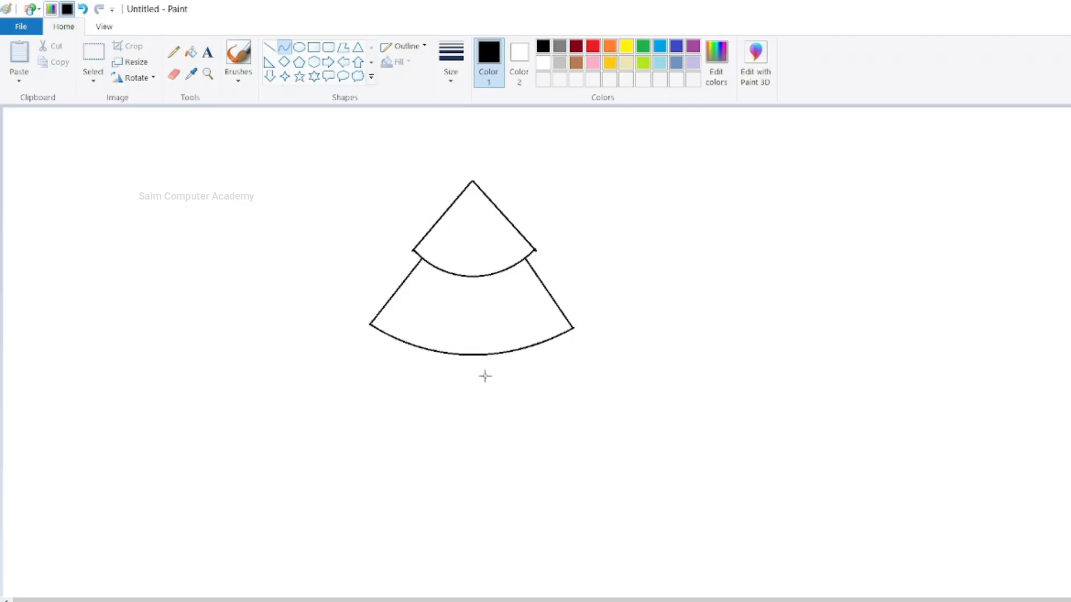
- Draw a wider third tier with slanted sides and a curved base, and erase the line end overshooting its right corner
{"action": "left_click", "coordinate": [269, 47]}
{"action": "left_click_drag", "start_coordinate": [381, 333], "coordinate": [320, 415]}
{"action": "left_click_drag", "start_coordinate": [345, 377], "coordinate": [349, 381]}
{"action": "left_click", "coordinate": [445, 399]}
{"action": "left_click_drag", "start_coordinate": [561, 337], "coordinate": [612, 429]}
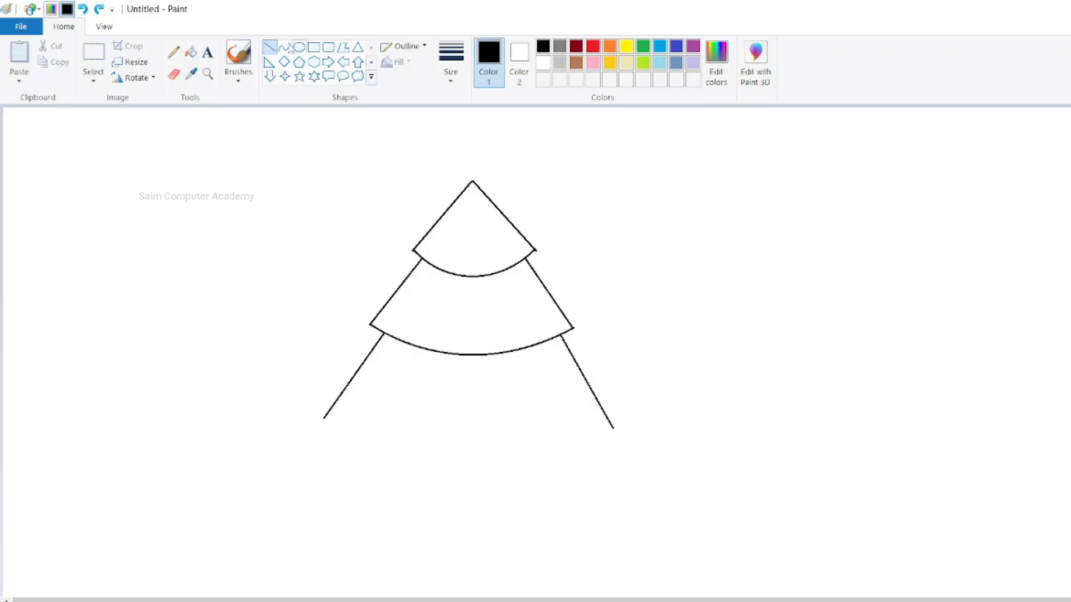
{"action": "left_click", "coordinate": [284, 47]}
{"action": "left_click_drag", "start_coordinate": [323, 417], "coordinate": [608, 417]}
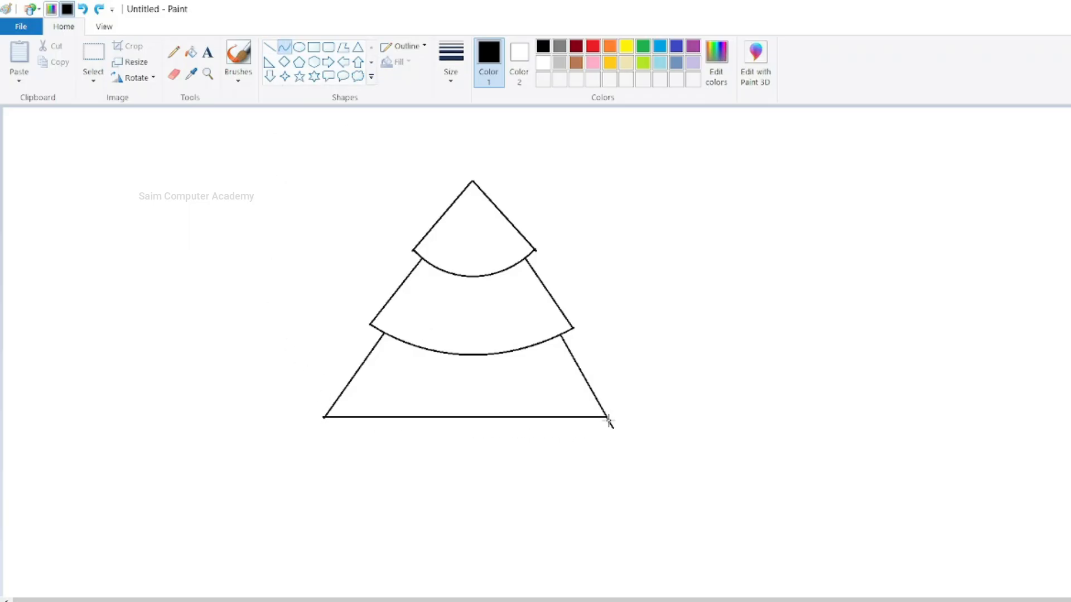
{"action": "left_click_drag", "start_coordinate": [348, 409], "coordinate": [509, 496]}
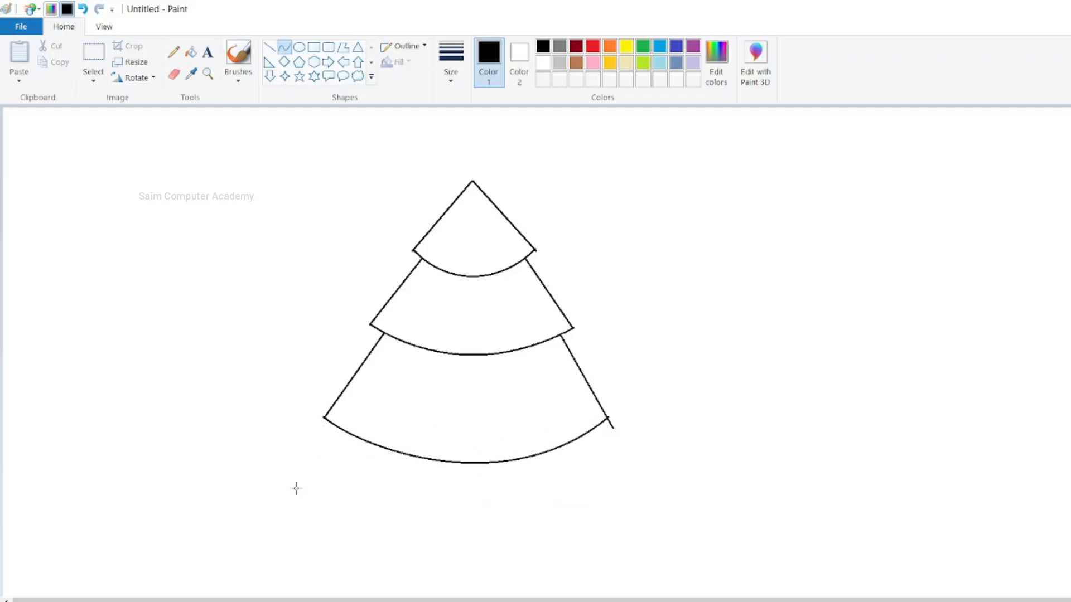
{"action": "left_click", "coordinate": [174, 74]}
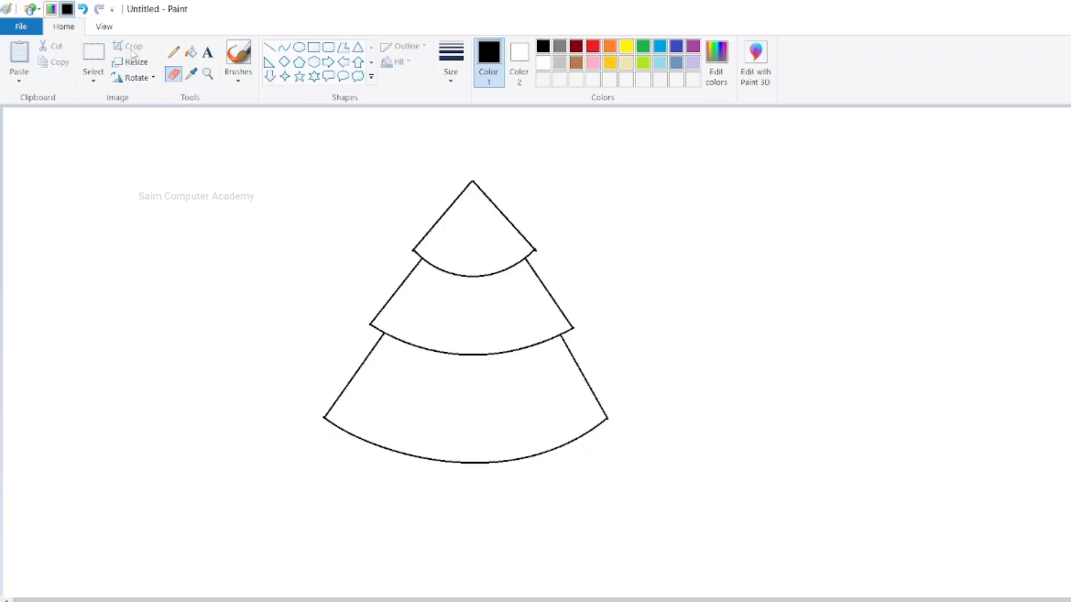
- Select the whole three-tier tree outline and move it slightly right and down on the canvas
{"action": "left_click", "coordinate": [93, 55]}
{"action": "left_click_drag", "start_coordinate": [289, 132], "coordinate": [696, 559]}
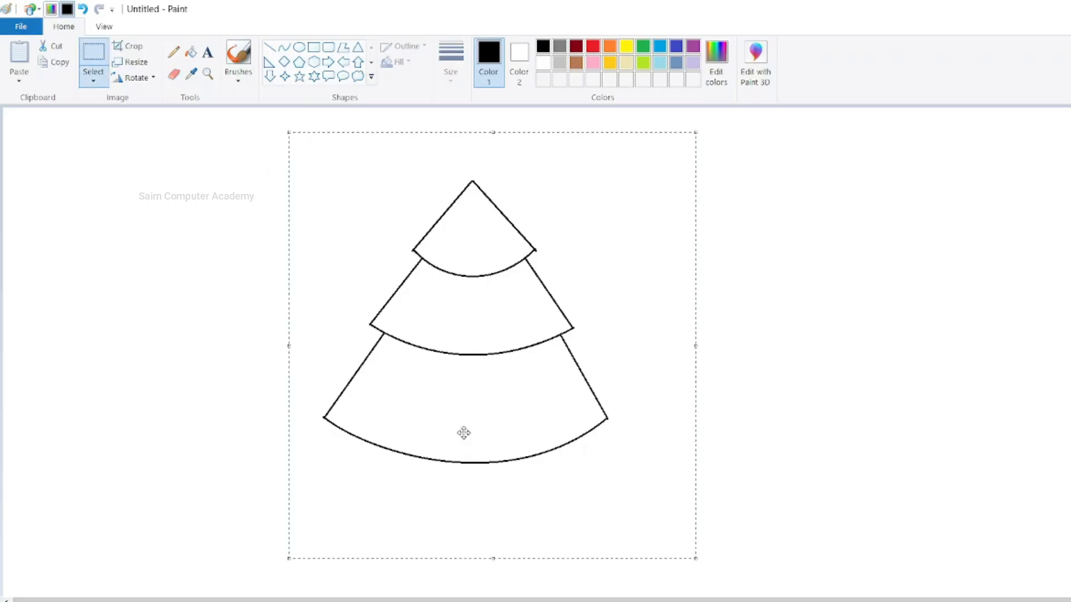
{"action": "left_click_drag", "start_coordinate": [464, 433], "coordinate": [526, 451]}
{"action": "left_click", "coordinate": [258, 402]}
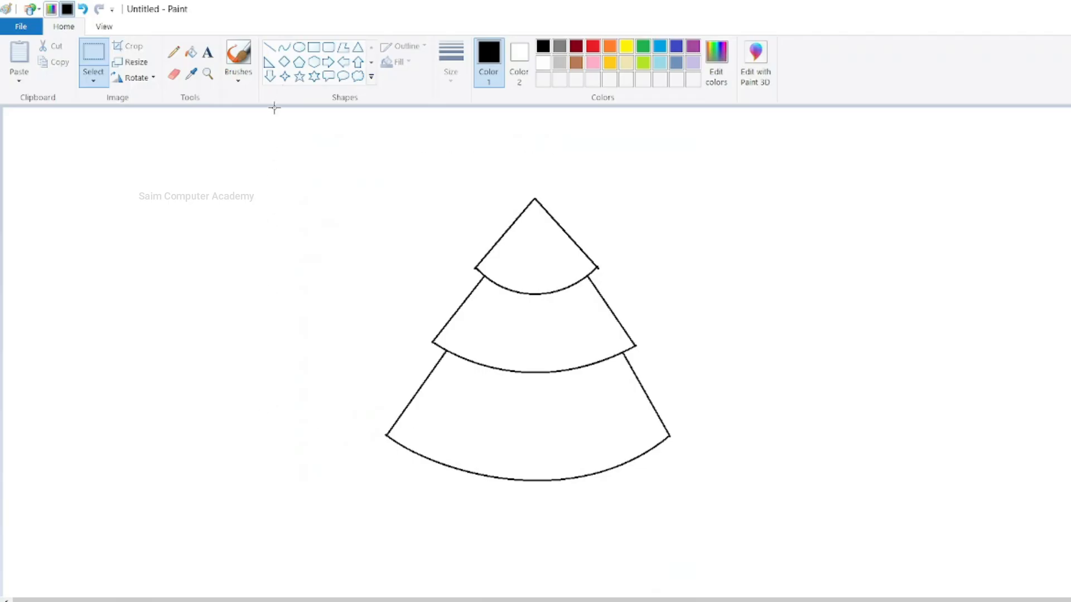
- Draw a narrow rectangular trunk from straight lines under the bottom tier and erase the excess line ends at its base
{"action": "left_click", "coordinate": [269, 47]}
{"action": "left_click_drag", "start_coordinate": [507, 481], "coordinate": [506, 557]}
{"action": "left_click_drag", "start_coordinate": [508, 520], "coordinate": [507, 517]}
{"action": "left_click", "coordinate": [532, 527]}
{"action": "mouse_move", "coordinate": [541, 481]}
{"action": "left_mouse_down"}
{"action": "mouse_move", "coordinate": [541, 555]}
{"action": "mouse_move", "coordinate": [556, 552]}
{"action": "mouse_move", "coordinate": [541, 552]}
{"action": "left_mouse_up"}
{"action": "left_click", "coordinate": [604, 548]}
{"action": "left_click", "coordinate": [173, 74]}
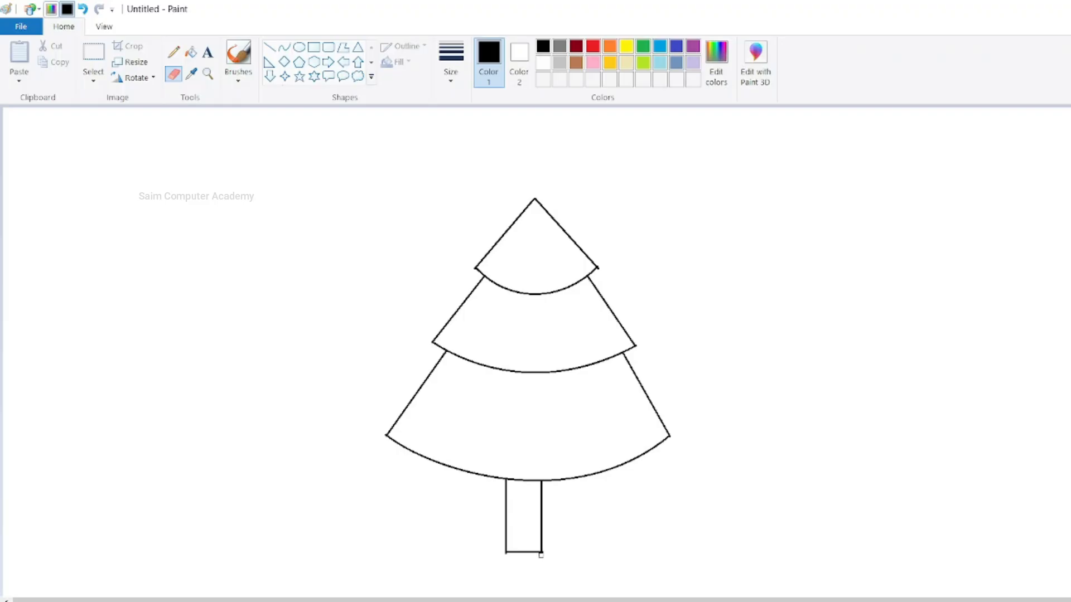
- Draw a five-point star centred on the tip of the tree
{"action": "left_click", "coordinate": [299, 77]}
{"action": "mouse_move", "coordinate": [493, 175]}
{"action": "left_mouse_down"}
{"action": "mouse_move", "coordinate": [562, 219]}
{"action": "mouse_move", "coordinate": [546, 179]}
{"action": "left_mouse_up"}
{"action": "left_click", "coordinate": [608, 179]}
- Draw a garland band across the top tier with two parallel curves sagging down to the left
{"action": "left_click", "coordinate": [283, 47]}
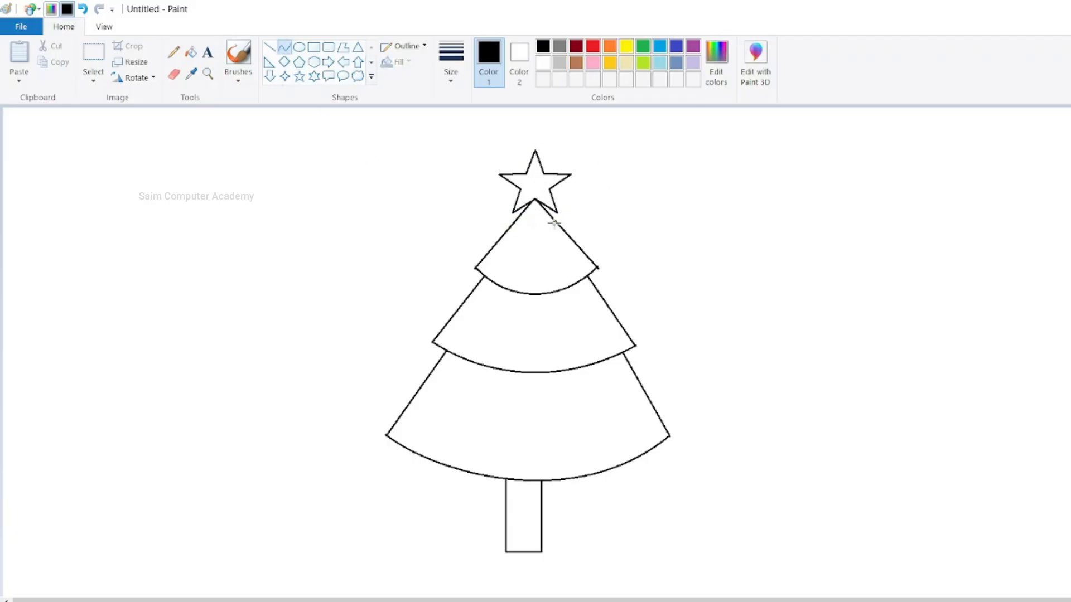
{"action": "mouse_move", "coordinate": [557, 224]}
{"action": "left_mouse_down"}
{"action": "mouse_move", "coordinate": [493, 250]}
{"action": "mouse_move", "coordinate": [533, 249]}
{"action": "mouse_move", "coordinate": [486, 255]}
{"action": "mouse_move", "coordinate": [552, 248]}
{"action": "mouse_move", "coordinate": [511, 265]}
{"action": "left_mouse_up"}
{"action": "left_click", "coordinate": [535, 247]}
{"action": "left_click", "coordinate": [400, 286]}
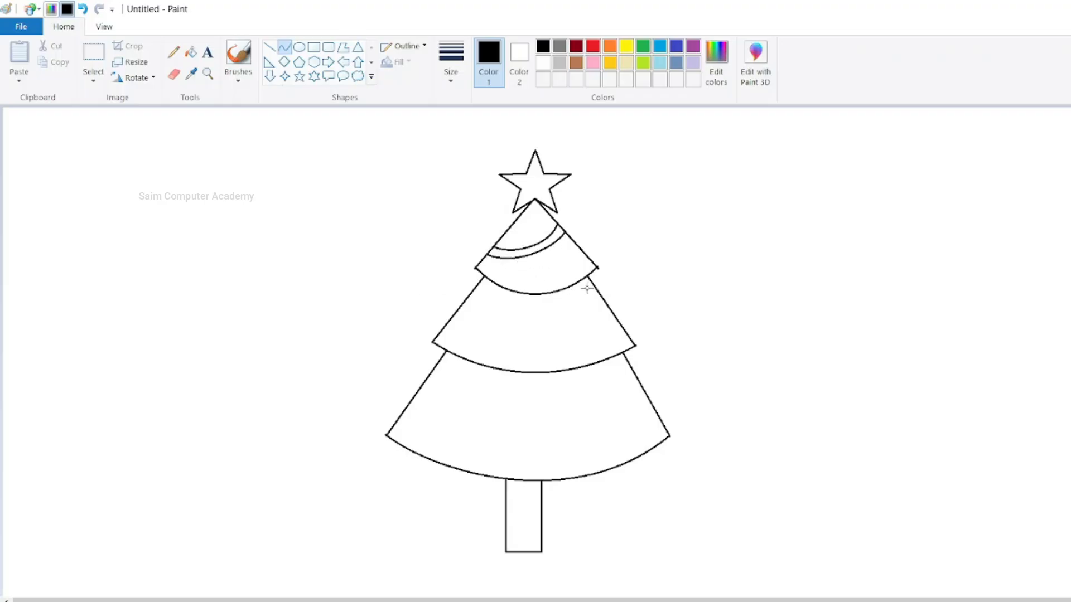
- Draw a garland band across the middle tier with two parallel curves running from its right edge down to its left edge
{"action": "left_click_drag", "start_coordinate": [595, 287], "coordinate": [454, 315]}
{"action": "left_click_drag", "start_coordinate": [559, 302], "coordinate": [580, 308]}
{"action": "left_click_drag", "start_coordinate": [508, 328], "coordinate": [506, 334]}
{"action": "left_click", "coordinate": [358, 338]}
{"action": "left_click_drag", "start_coordinate": [601, 295], "coordinate": [447, 325]}
{"action": "left_click_drag", "start_coordinate": [570, 315], "coordinate": [578, 323]}
{"action": "left_click_drag", "start_coordinate": [505, 326], "coordinate": [503, 346]}
- Draw a garland band across the bottom tier with two parallel curves from edge to edge
{"action": "left_click_drag", "start_coordinate": [633, 371], "coordinate": [410, 403]}
{"action": "left_click_drag", "start_coordinate": [571, 389], "coordinate": [490, 426]}
{"action": "left_click", "coordinate": [294, 426]}
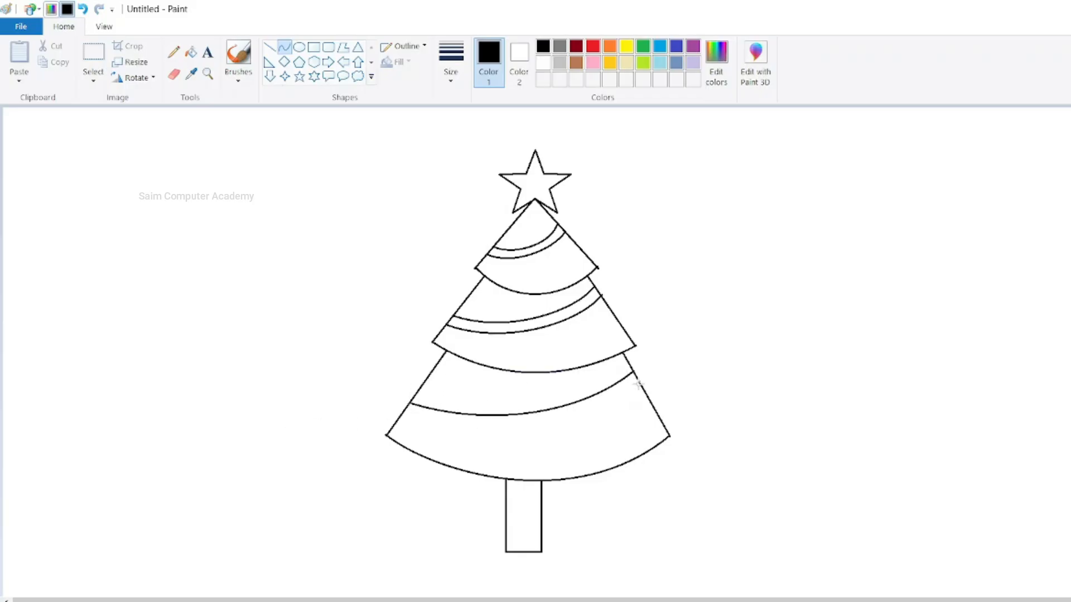
{"action": "left_click_drag", "start_coordinate": [637, 381], "coordinate": [401, 409]}
{"action": "left_click_drag", "start_coordinate": [560, 409], "coordinate": [478, 437]}
{"action": "left_click", "coordinate": [307, 441]}
- Draw eight small round ornaments, four on the top tier and four on the middle tier, around the garlands
{"action": "left_click", "coordinate": [298, 47]}
{"action": "left_click_drag", "start_coordinate": [525, 221], "coordinate": [531, 226]}
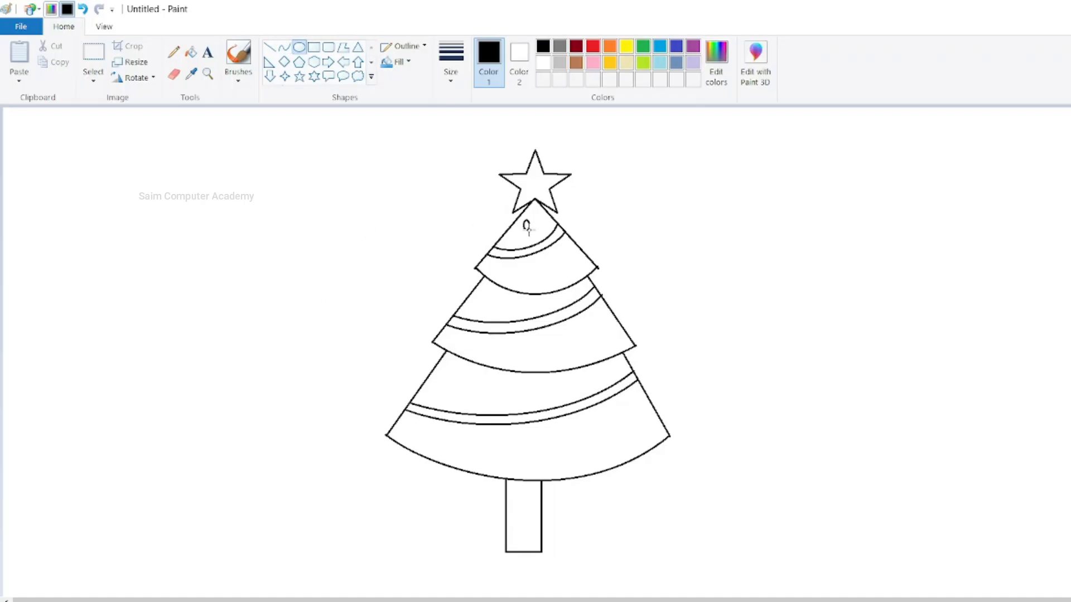
{"action": "left_click_drag", "start_coordinate": [501, 270], "coordinate": [511, 279]}
{"action": "left_click_drag", "start_coordinate": [564, 256], "coordinate": [549, 278]}
{"action": "left_click_drag", "start_coordinate": [491, 345], "coordinate": [502, 356]}
{"action": "left_click_drag", "start_coordinate": [481, 296], "coordinate": [491, 307]}
{"action": "left_click", "coordinate": [554, 347]}
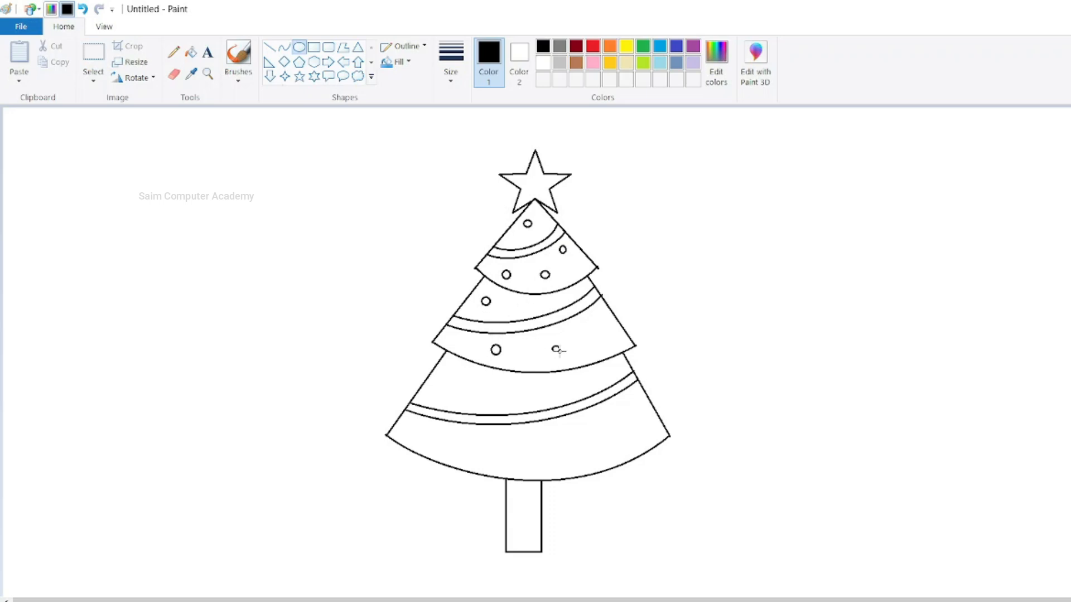
{"action": "left_click_drag", "start_coordinate": [604, 332], "coordinate": [612, 339]}
- Draw six round and oval ornaments on the bottom tier, above and below its garland
{"action": "mouse_move", "coordinate": [448, 373]}
{"action": "left_mouse_down"}
{"action": "mouse_move", "coordinate": [467, 393]}
{"action": "mouse_move", "coordinate": [460, 382]}
{"action": "mouse_move", "coordinate": [522, 402]}
{"action": "left_mouse_up"}
{"action": "left_click_drag", "start_coordinate": [573, 427], "coordinate": [631, 441]}
{"action": "left_click_drag", "start_coordinate": [430, 443], "coordinate": [440, 450]}
{"action": "left_click_drag", "start_coordinate": [510, 453], "coordinate": [519, 462]}
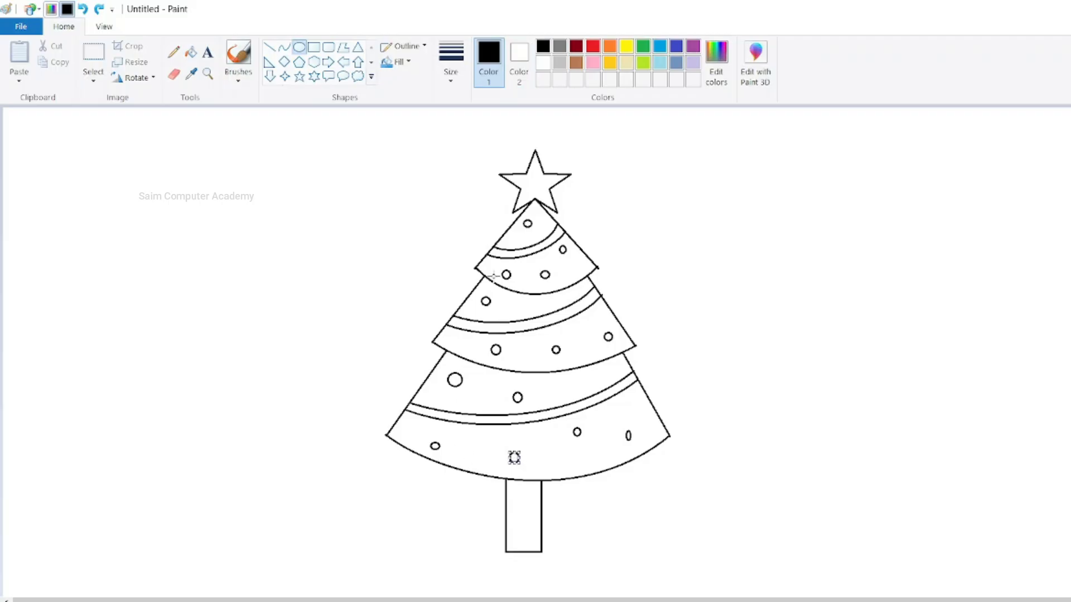
- Fill all the tree sections above and below the garlands with green, leaving the garlands and ornaments white
{"action": "left_click", "coordinate": [643, 46]}
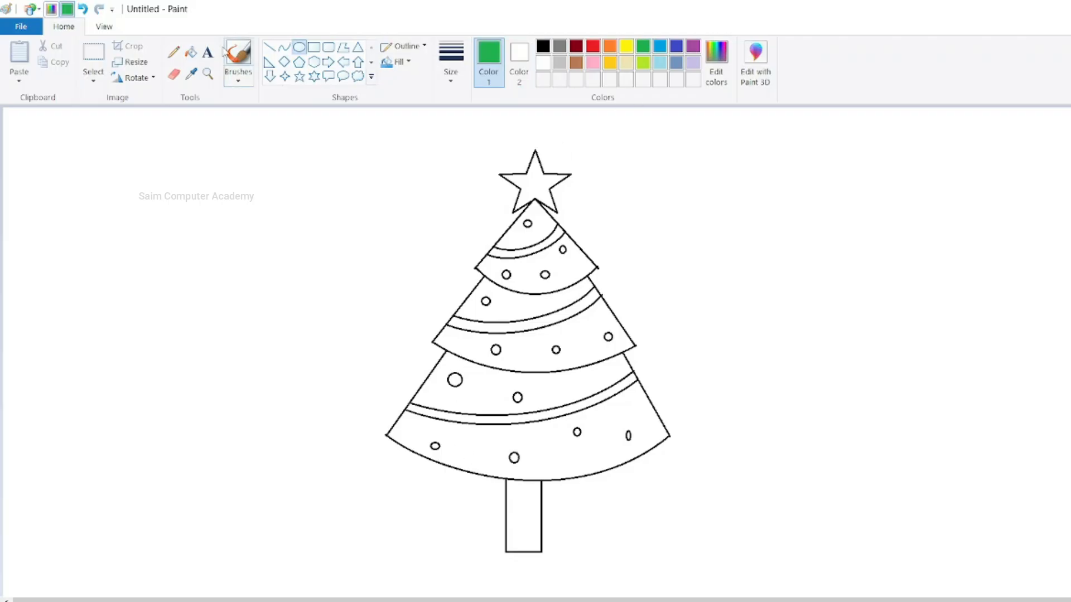
{"action": "left_click", "coordinate": [191, 52]}
{"action": "left_click", "coordinate": [524, 232]}
{"action": "left_click", "coordinate": [531, 265]}
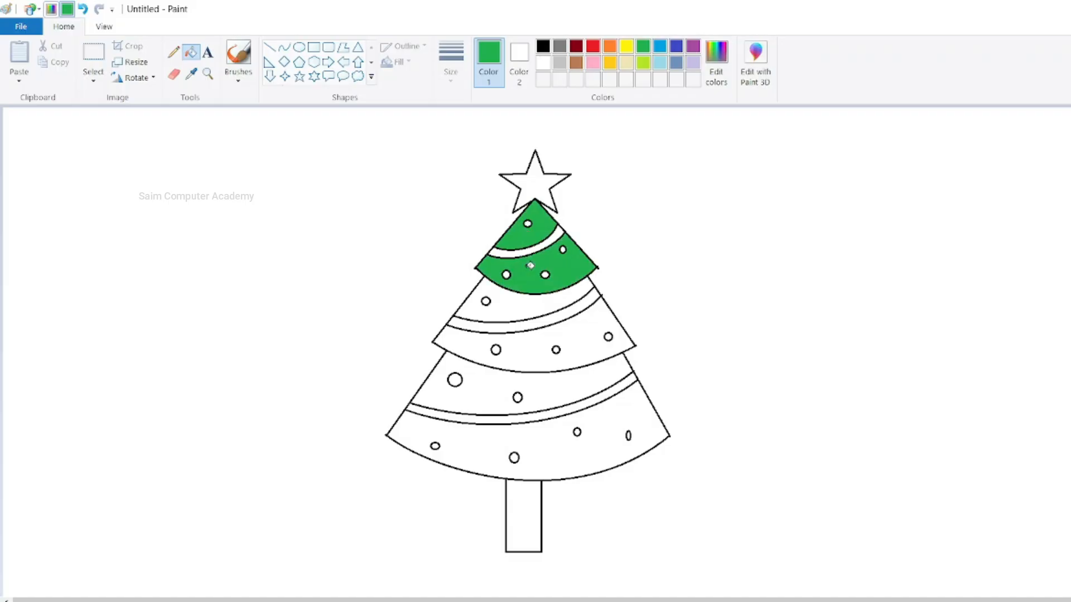
{"action": "left_click", "coordinate": [529, 315]}
{"action": "left_click", "coordinate": [533, 348]}
{"action": "left_click", "coordinate": [532, 379]}
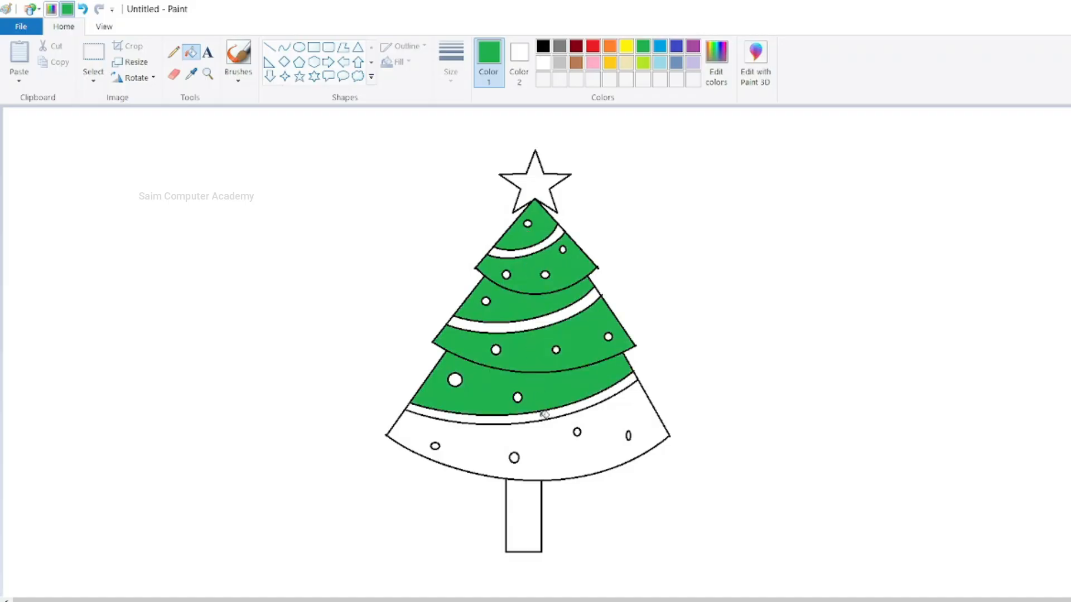
{"action": "left_click", "coordinate": [547, 436]}
- Fill the trunk with brown and the star with yellow
{"action": "left_click", "coordinate": [576, 62]}
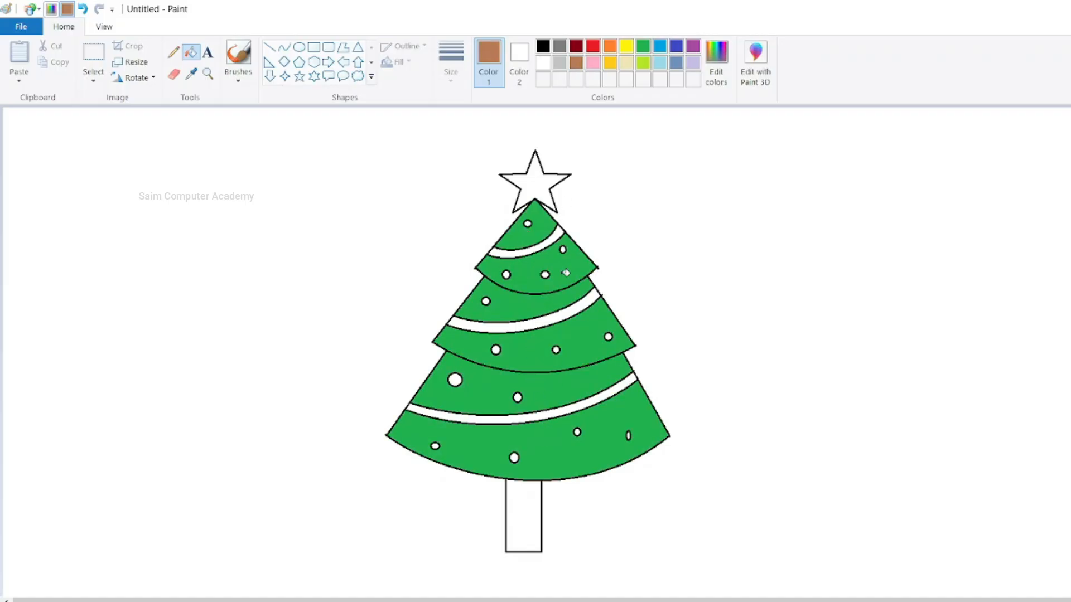
{"action": "left_click", "coordinate": [535, 533]}
{"action": "left_click", "coordinate": [625, 45]}
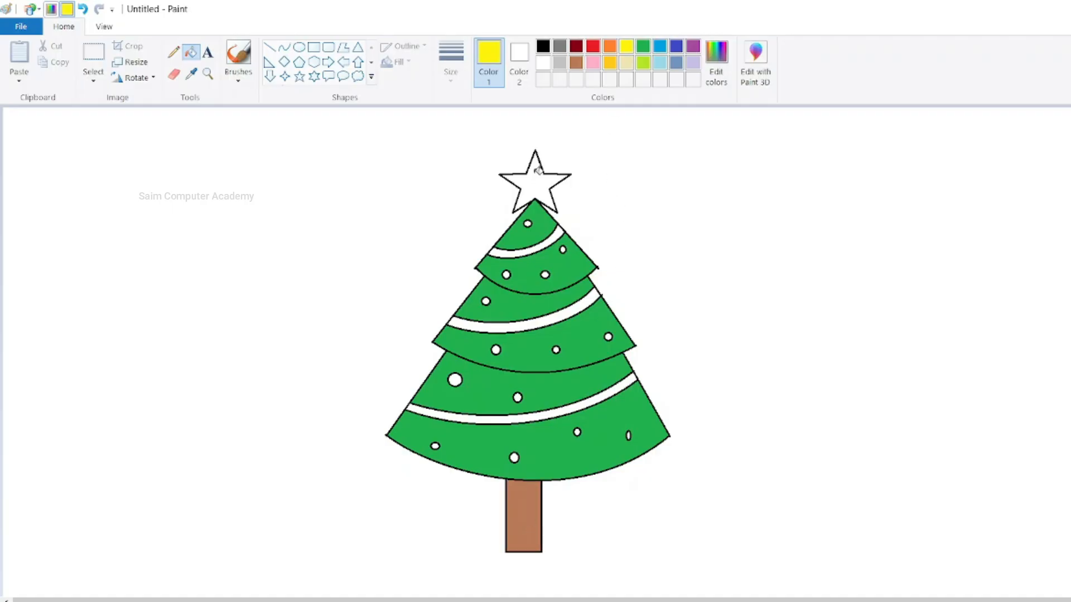
{"action": "left_click", "coordinate": [540, 186]}
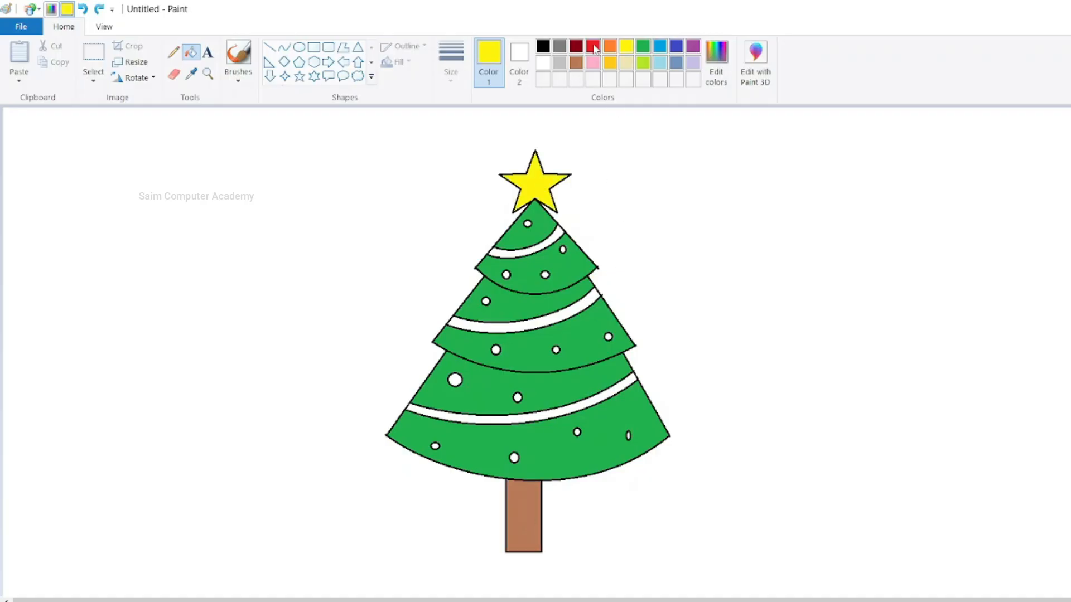
- Fill the top garland with red, the middle garland with light blue, and the bottom garland and four ornaments with yellow
{"action": "left_click", "coordinate": [594, 47]}
{"action": "left_click", "coordinate": [524, 251]}
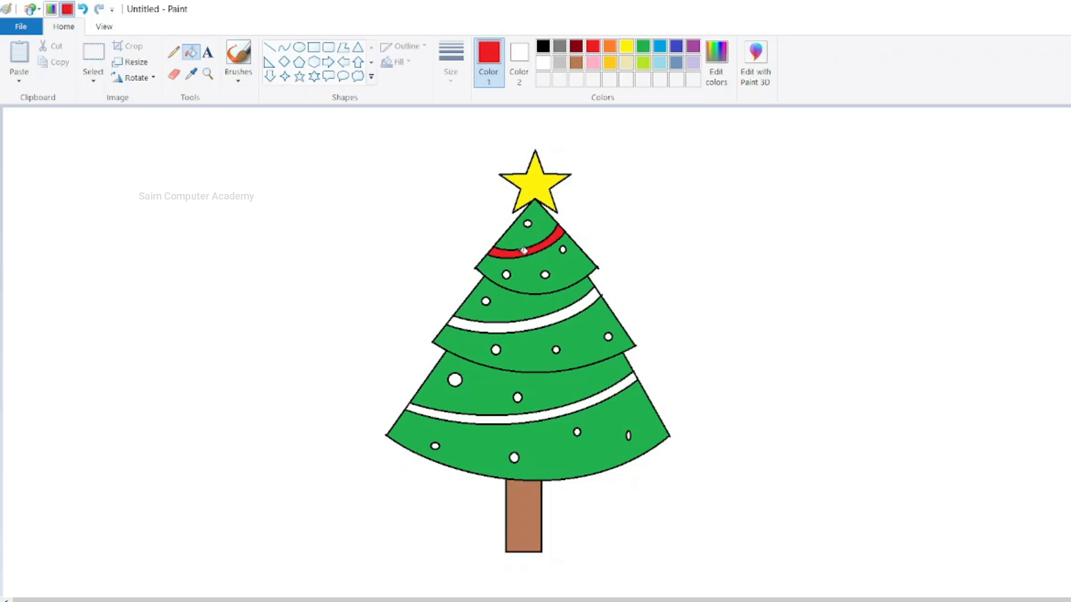
{"action": "left_click", "coordinate": [660, 47]}
{"action": "left_click", "coordinate": [562, 314]}
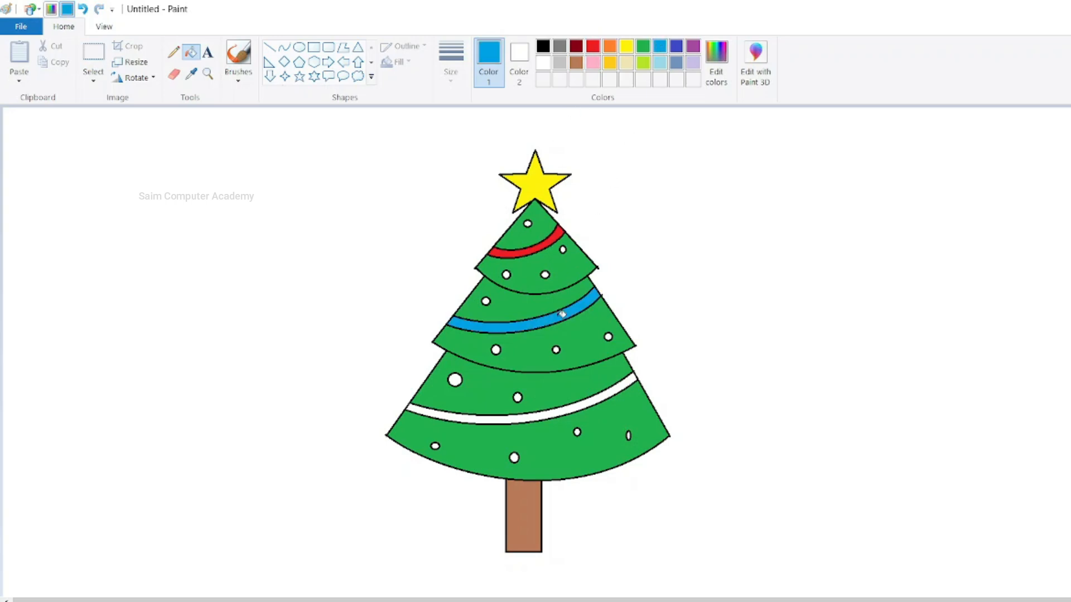
{"action": "left_click", "coordinate": [627, 46]}
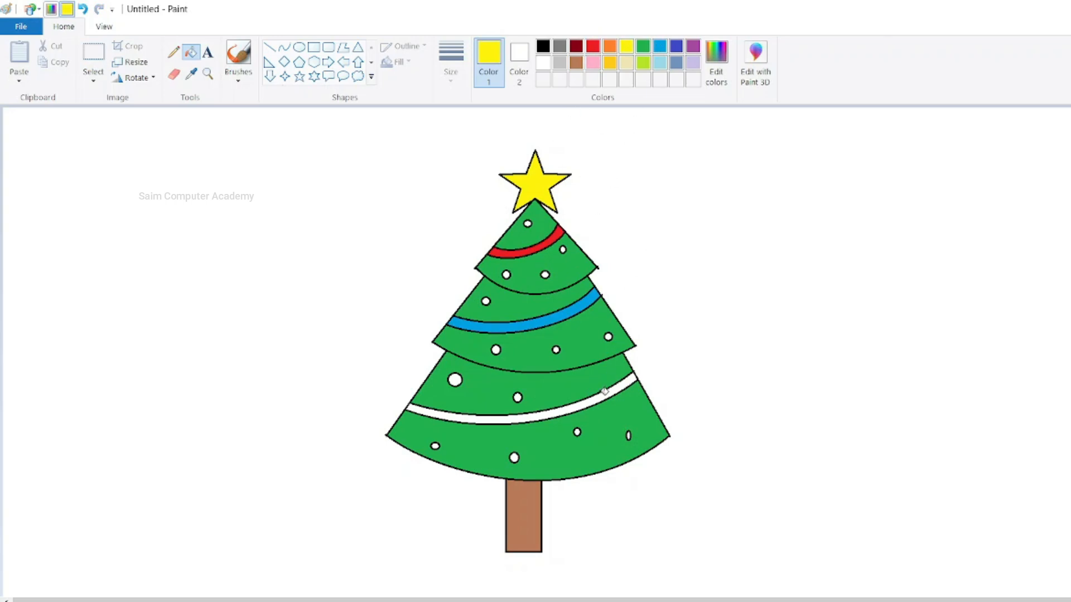
{"action": "left_click", "coordinate": [605, 394]}
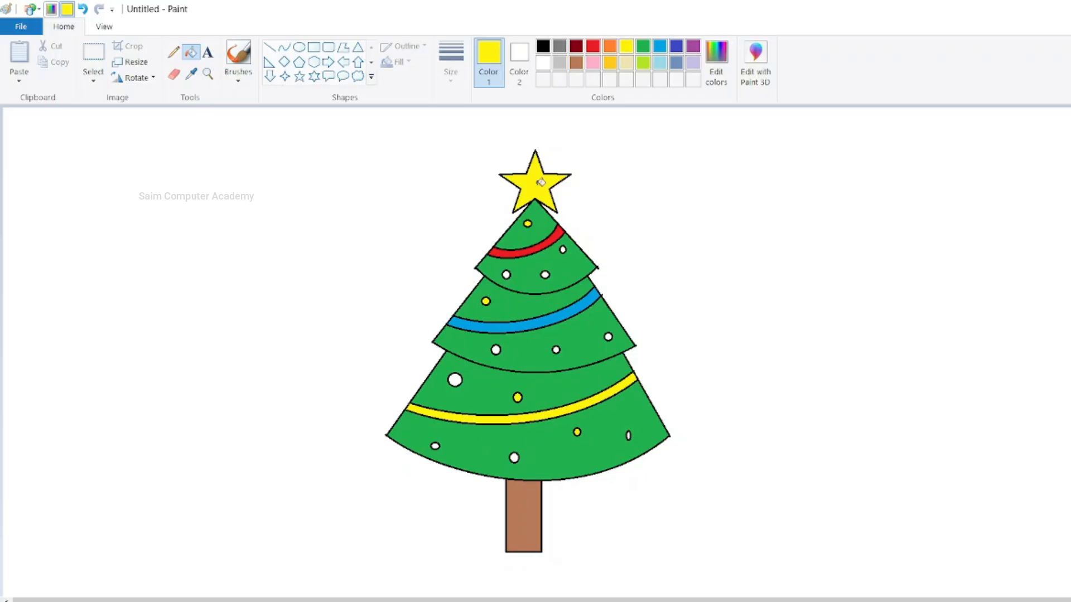
- Fill four of the white ornaments with light blue and three others with red, spread over the tiers
{"action": "left_click", "coordinate": [660, 47]}
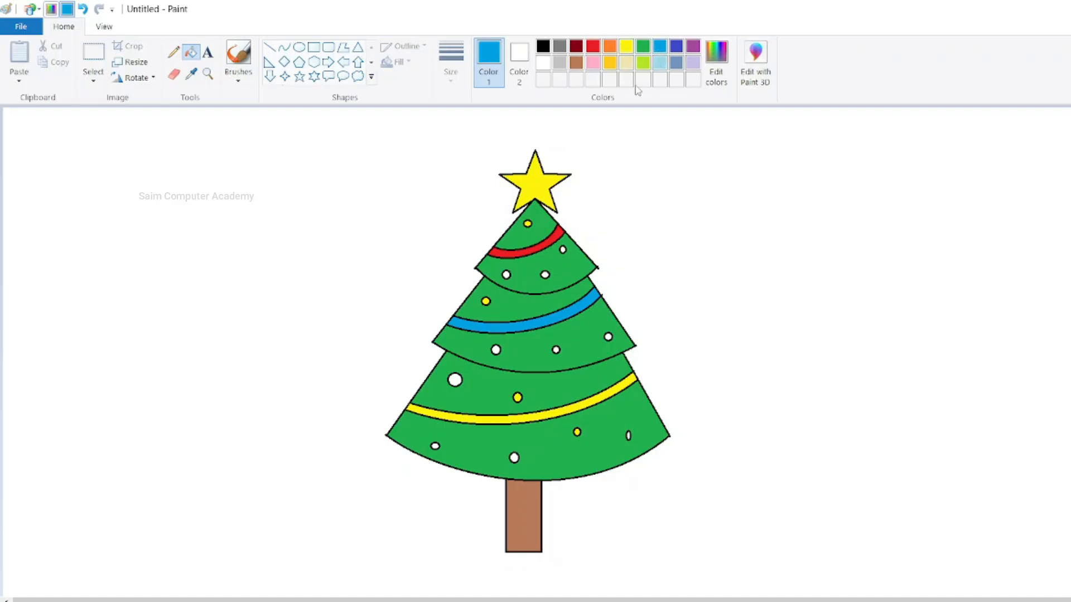
{"action": "left_click", "coordinate": [506, 274]}
{"action": "left_click", "coordinate": [456, 379]}
{"action": "left_click", "coordinate": [597, 47]}
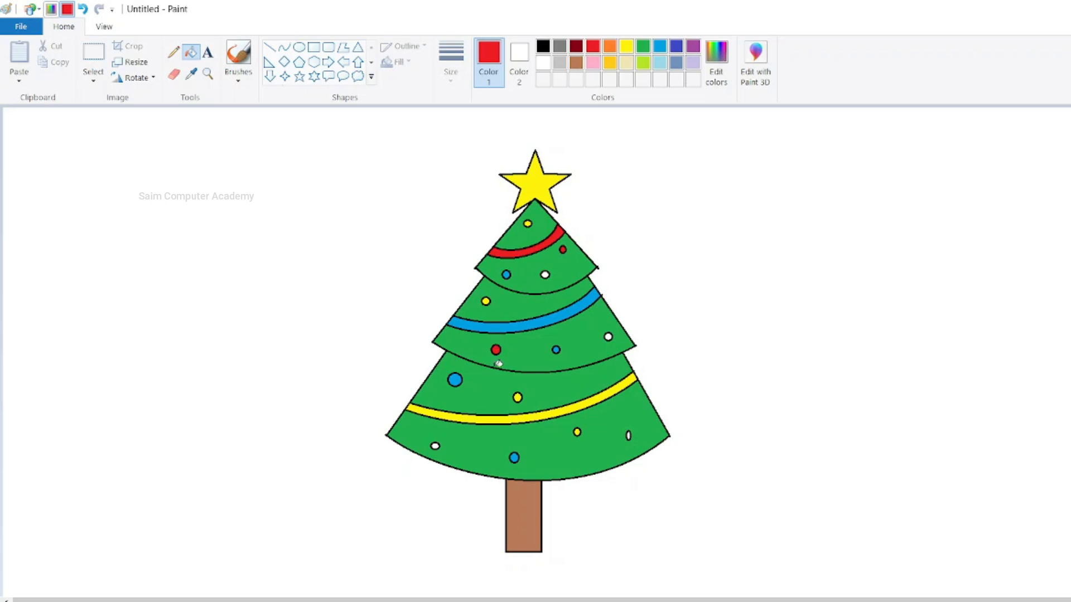
- Set the fill colour to purple for the remaining white ornaments
{"action": "left_click", "coordinate": [693, 45]}
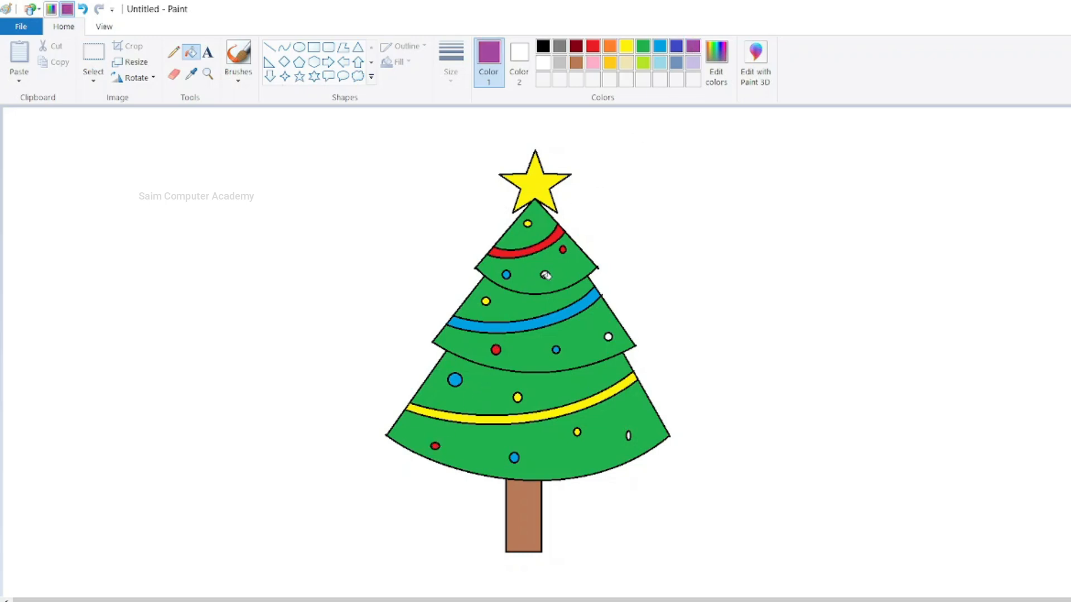